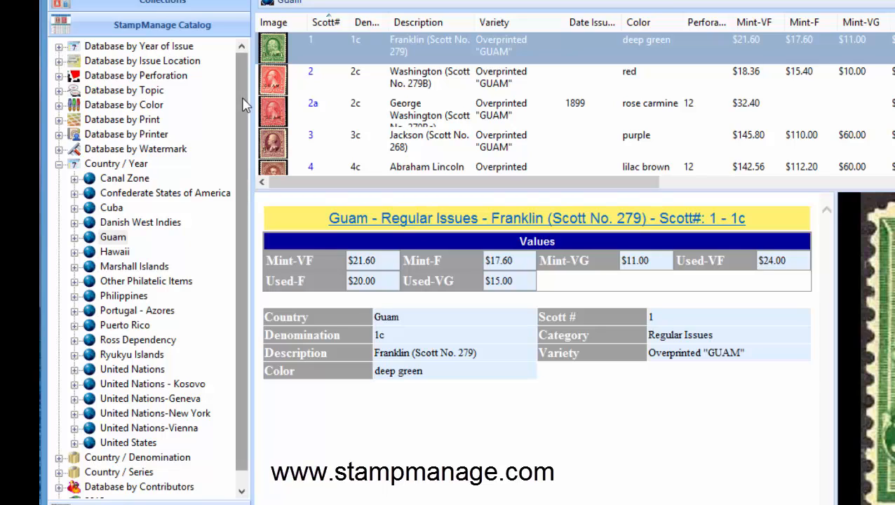
# Display the 1923 stamps of the United States from the Country / Year catalog and shrink the stamp list to enlarge the detail view
pyautogui.scroll(-1, 244, 141)
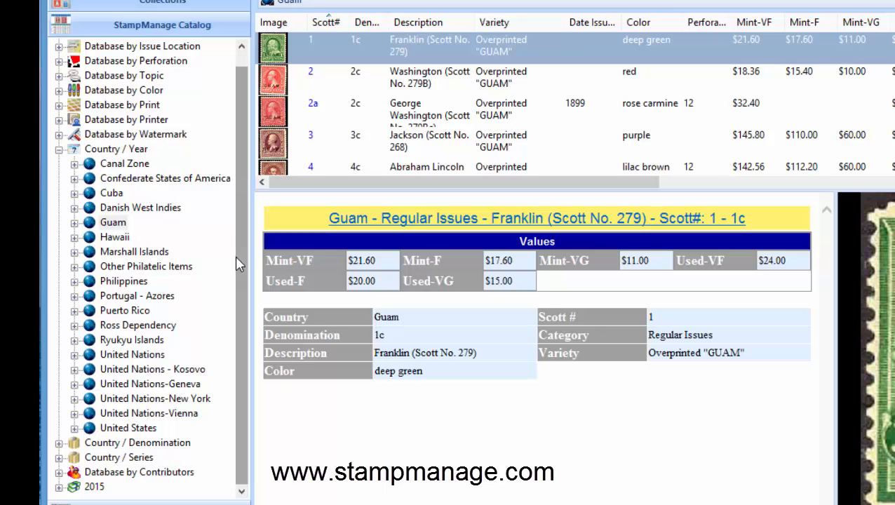
pyautogui.click(74, 428)
pyautogui.moveTo(242, 144); pyautogui.dragTo(237, 340)
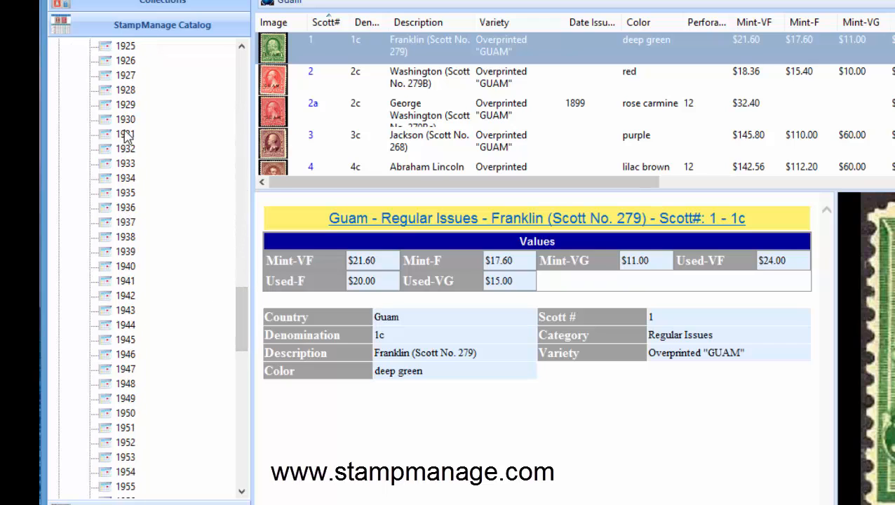
pyautogui.click(242, 46)
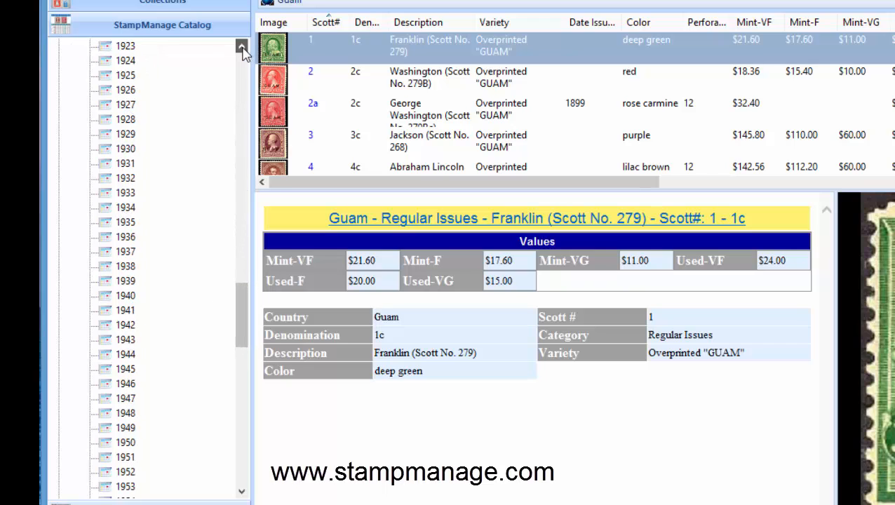
pyautogui.click(125, 45)
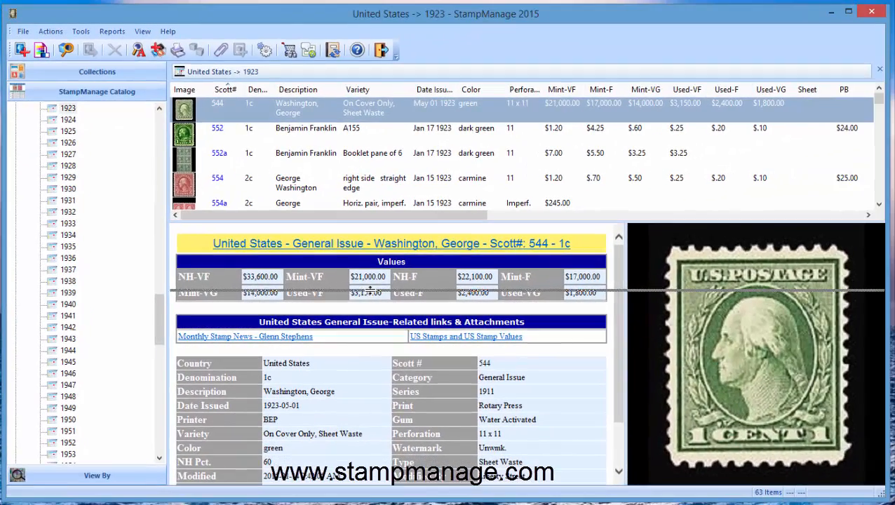
pyautogui.moveTo(370, 290); pyautogui.dragTo(197, 184)
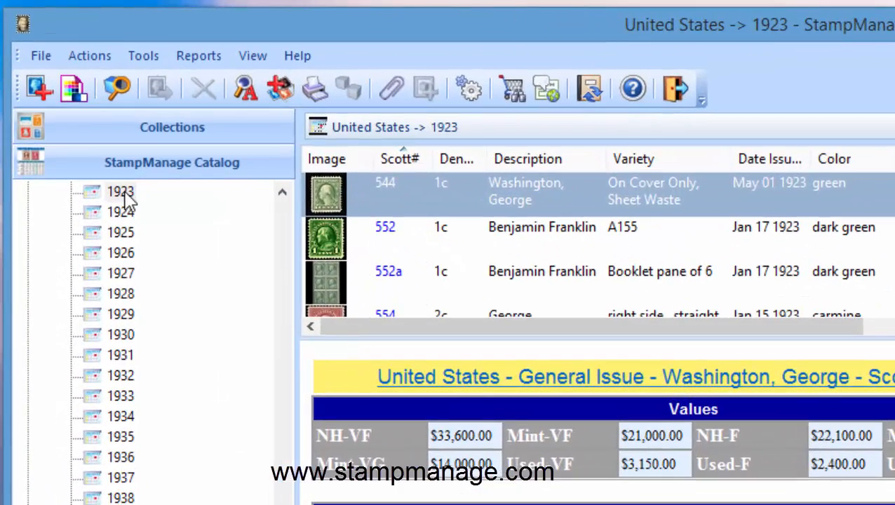
# Preview the Album Pages database report for the United States 1923 stamps, directing the output to Preview, and close it
pyautogui.rightClick(128, 197)
pyautogui.moveTo(181, 214)
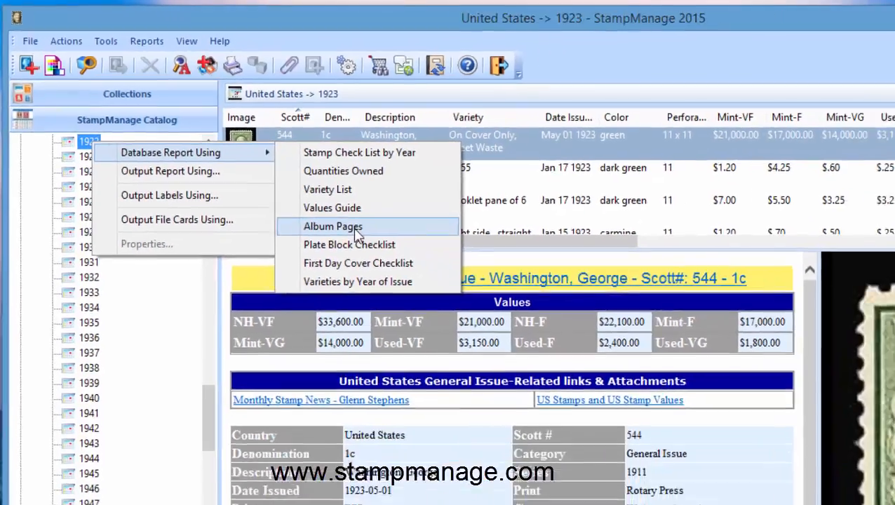
pyautogui.click(356, 231)
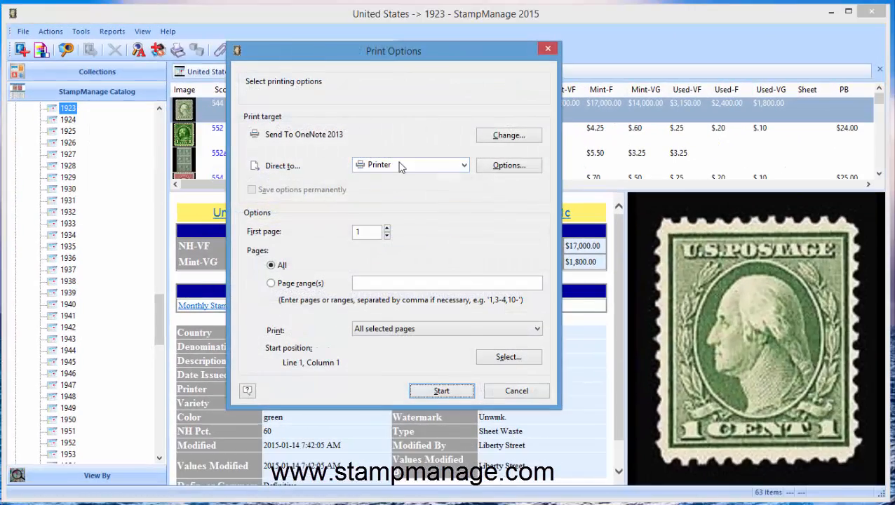
pyautogui.click(399, 165)
pyautogui.click(393, 188)
pyautogui.click(440, 390)
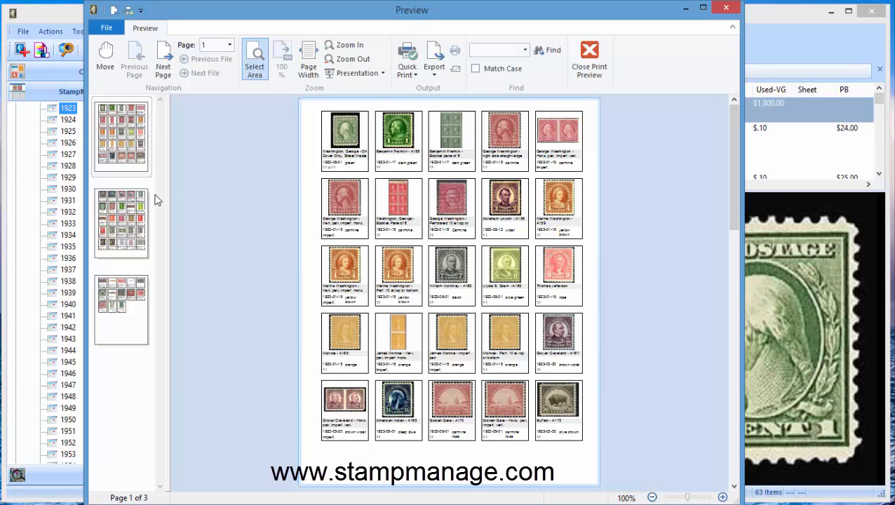
pyautogui.click(589, 56)
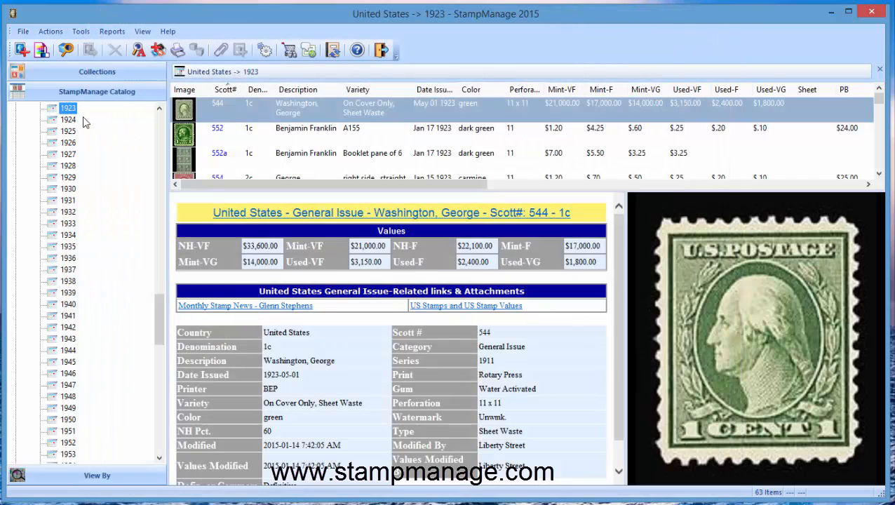
# Preview the Stamp Check List by Year database report for 1923, directing the output to Preview, and close it
pyautogui.rightClick(70, 113)
pyautogui.moveTo(175, 117)
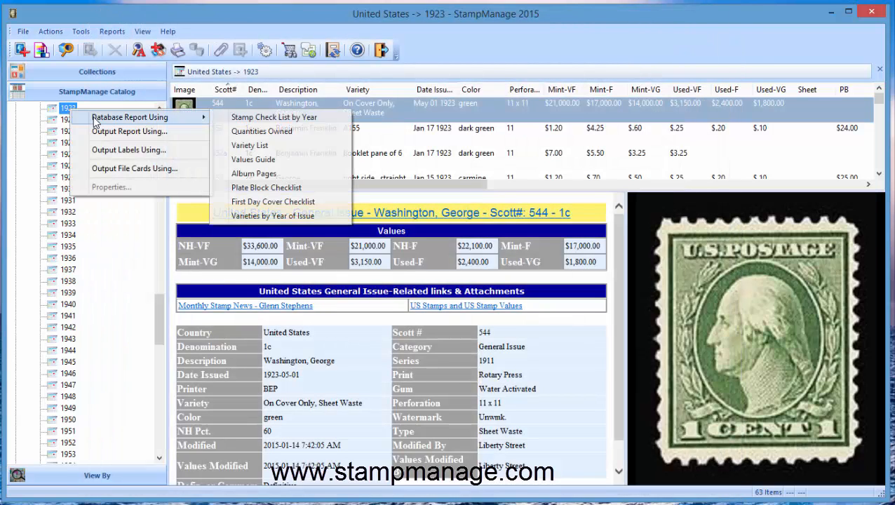
pyautogui.click(284, 120)
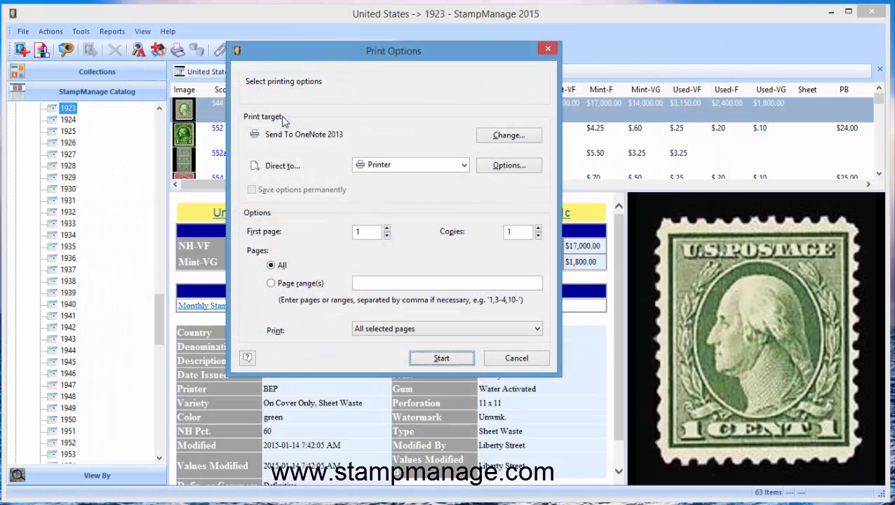
pyautogui.click(407, 166)
pyautogui.click(416, 192)
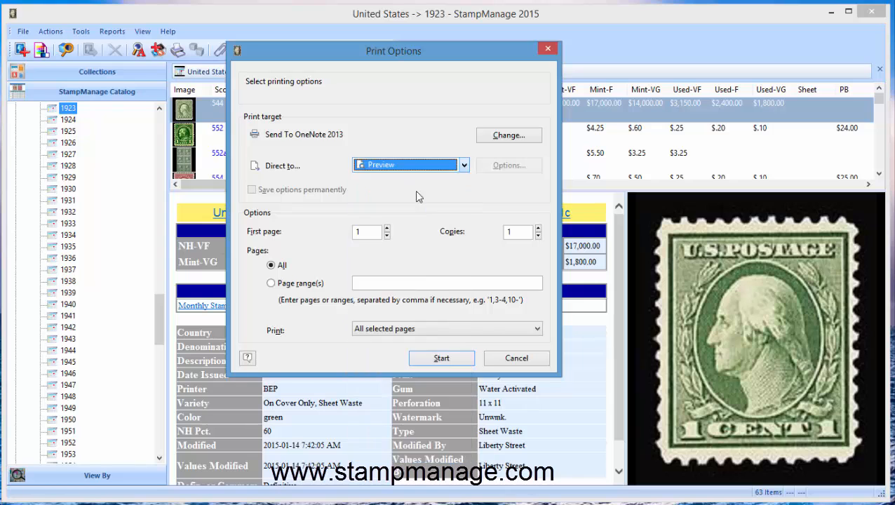
pyautogui.click(438, 360)
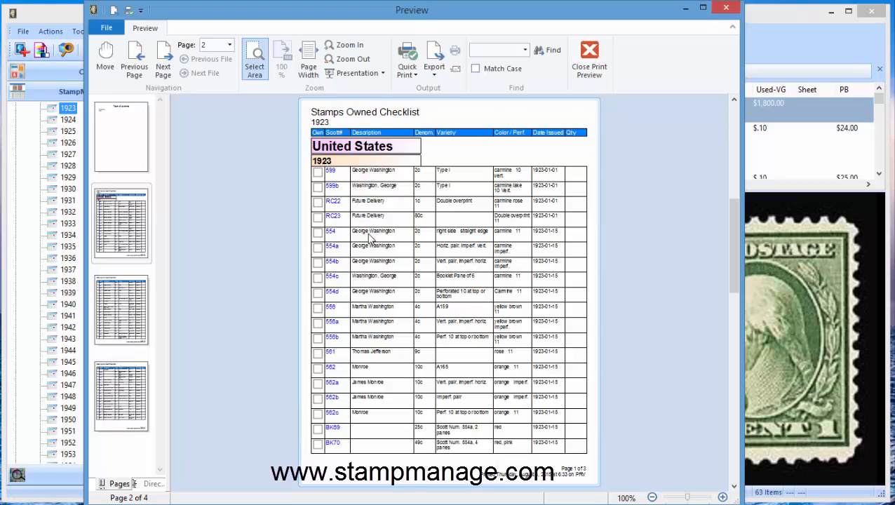
pyautogui.click(591, 62)
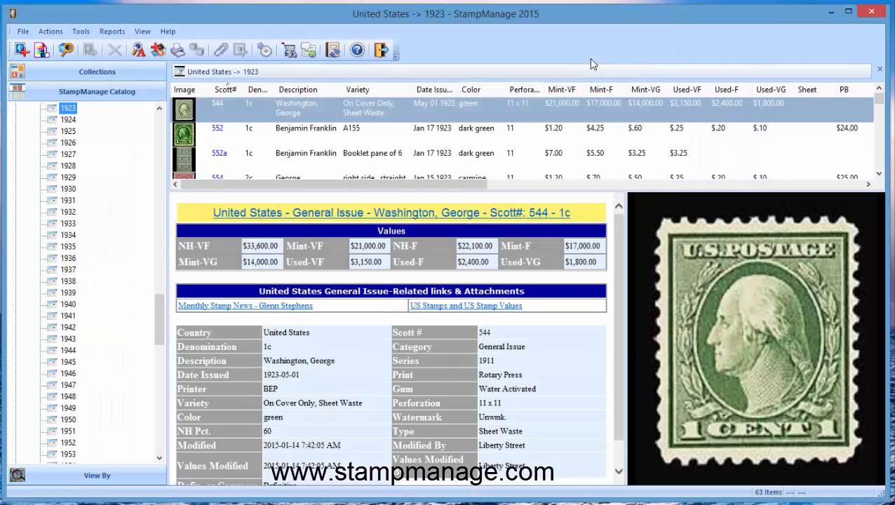
# Enlarge the stamp list above the detail view to make room for more 1923 rows
pyautogui.moveTo(278, 190); pyautogui.dragTo(276, 237)
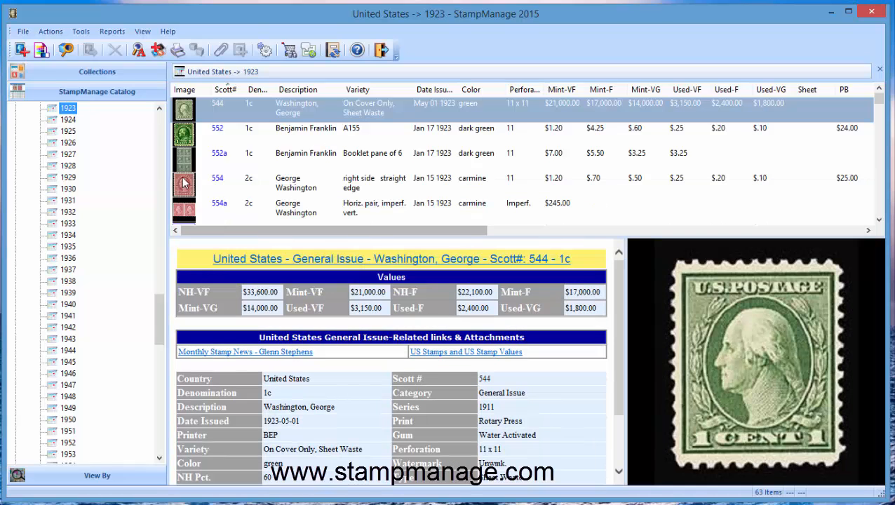
pyautogui.click(160, 111)
pyautogui.click(160, 111)
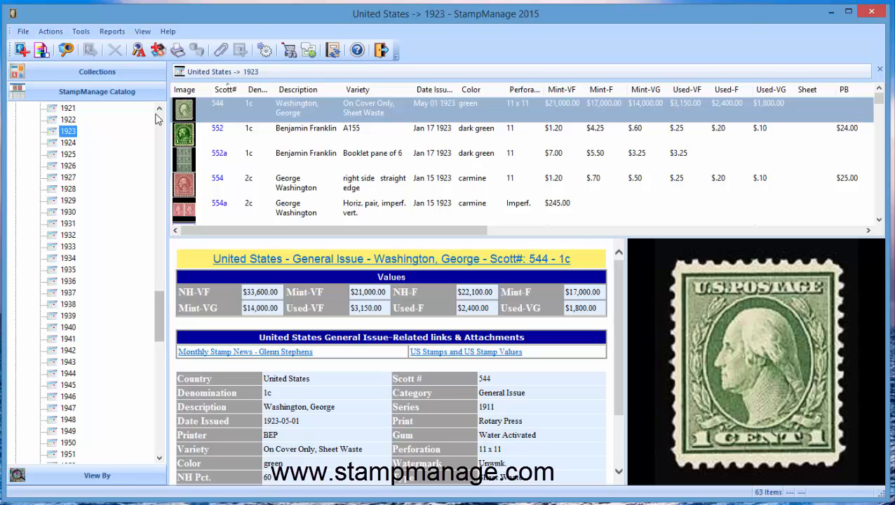
# Open the report Database-StampsChecklistByYear for editing in the Report Designer
pyautogui.click(116, 35)
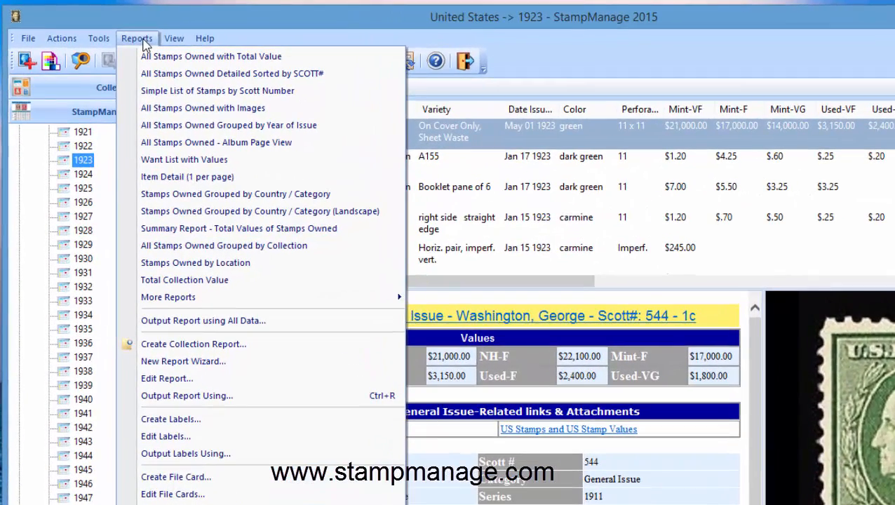
pyautogui.click(210, 380)
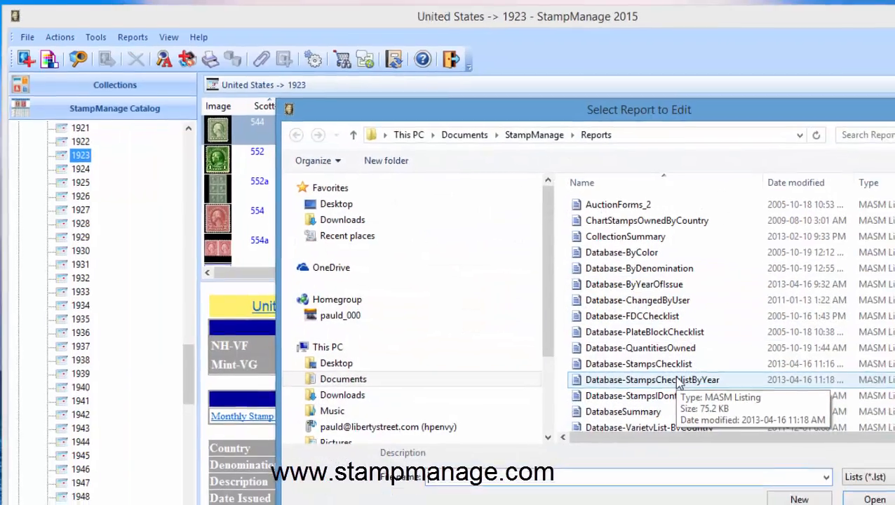
pyautogui.click(698, 393)
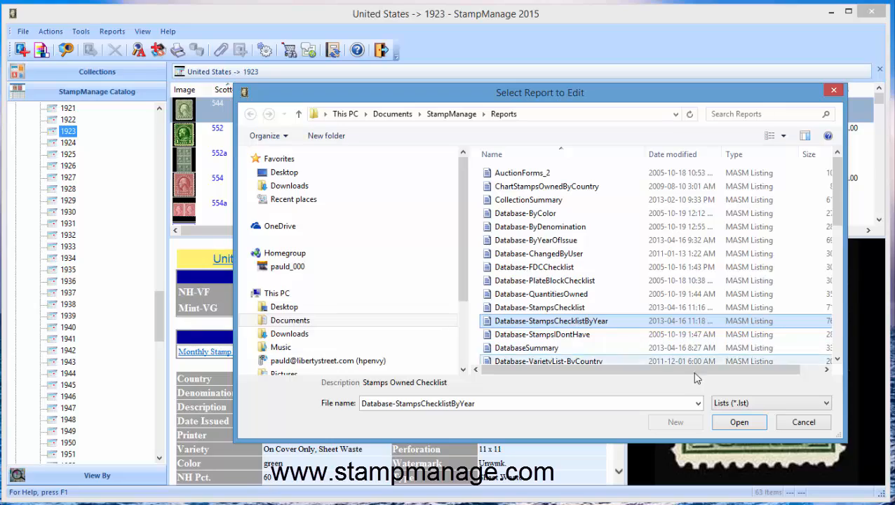
pyautogui.click(728, 422)
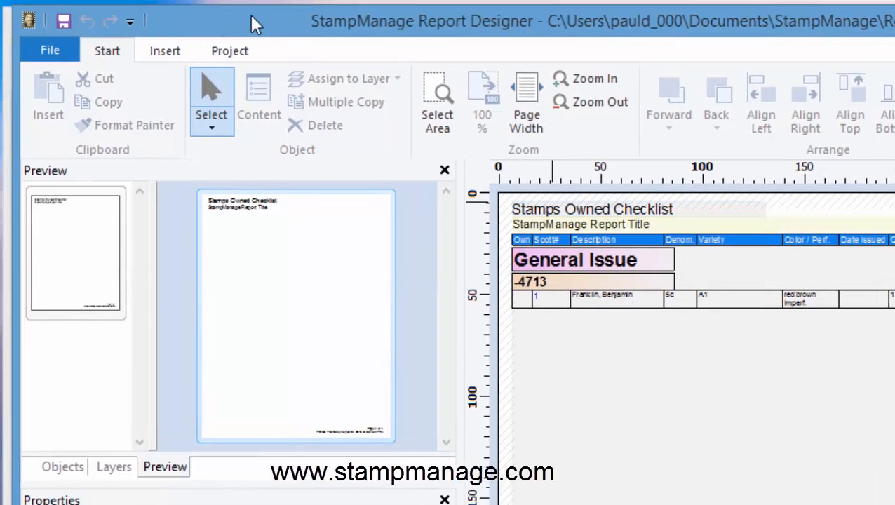
# Extend the report project's filter after the Date_Issued check with .and. Year(Database.Date_Issued) >= 1900
pyautogui.click(232, 52)
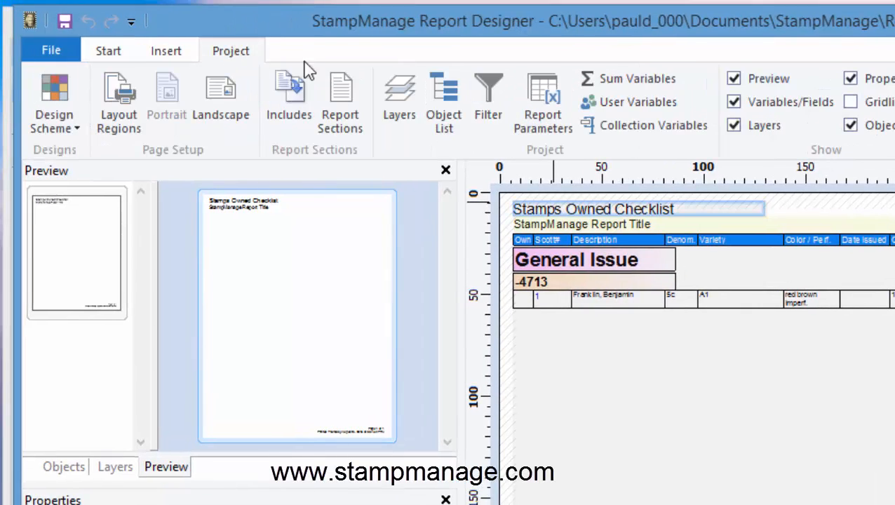
pyautogui.click(488, 91)
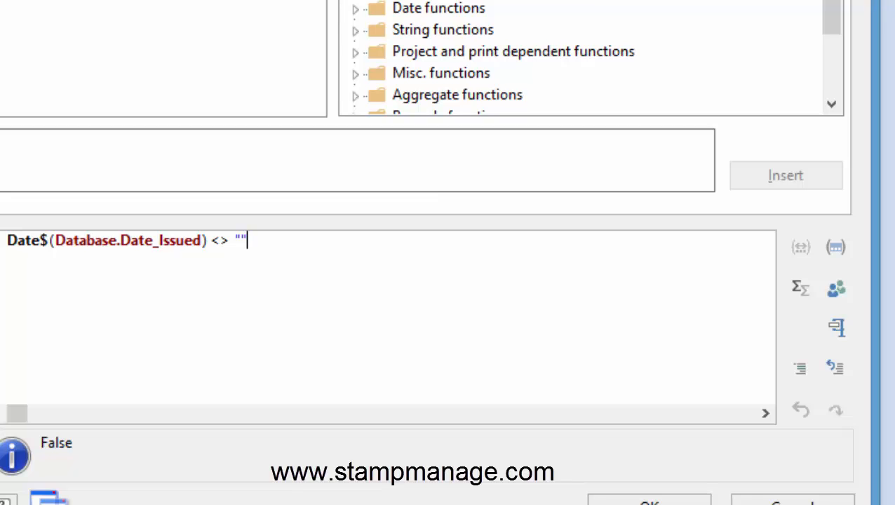
pyautogui.write('.and.')
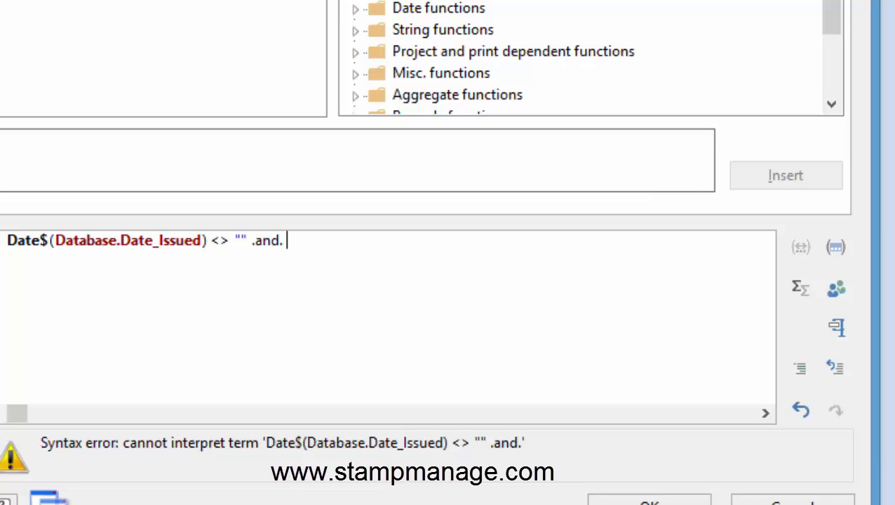
pyautogui.write('Ye')
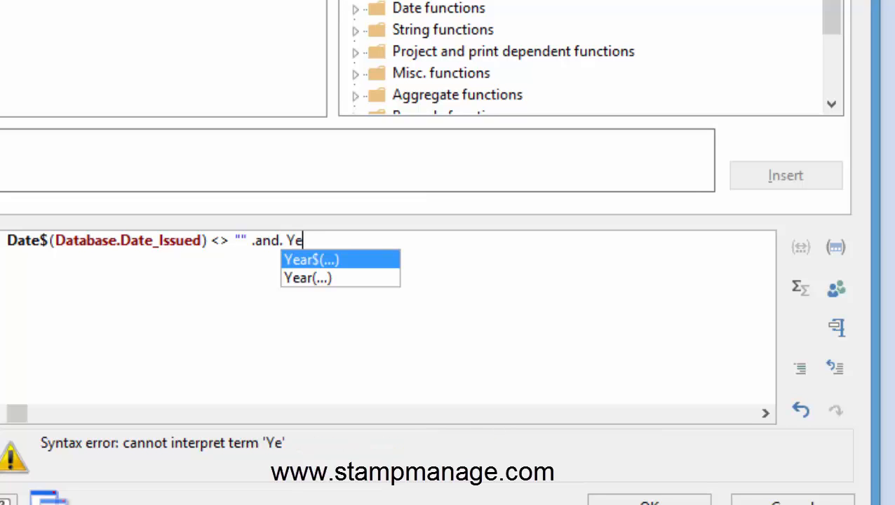
pyautogui.write('ar(')
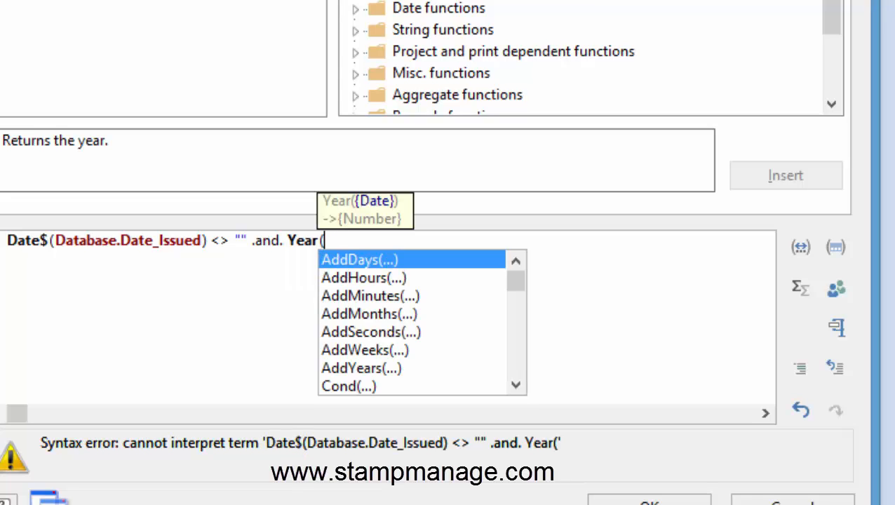
pyautogui.write('Databa')
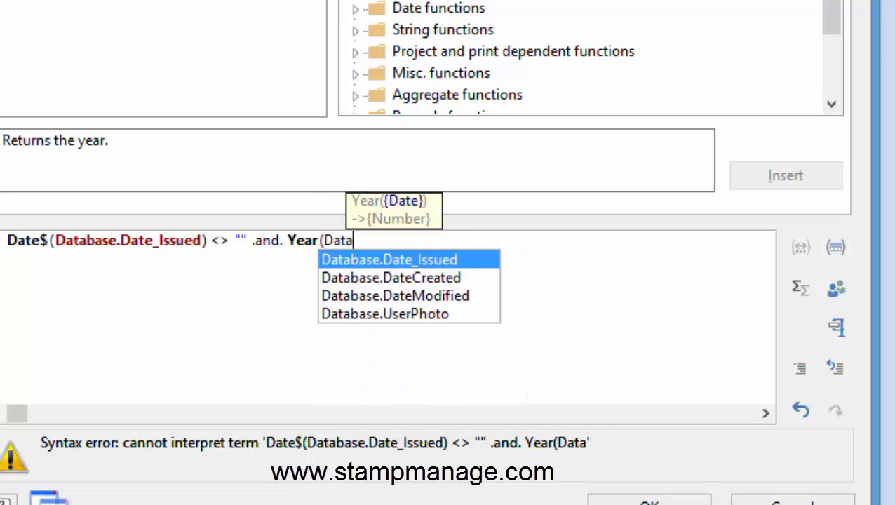
pyautogui.press('Return')
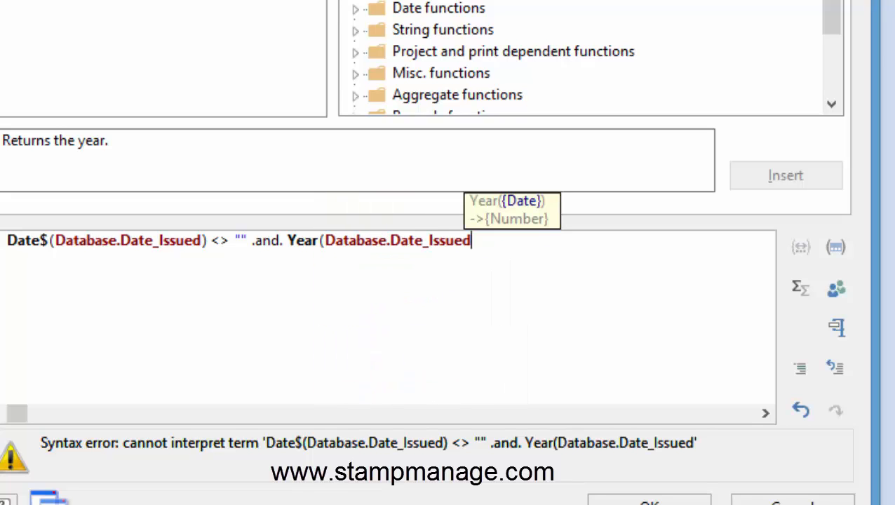
pyautogui.write(')')
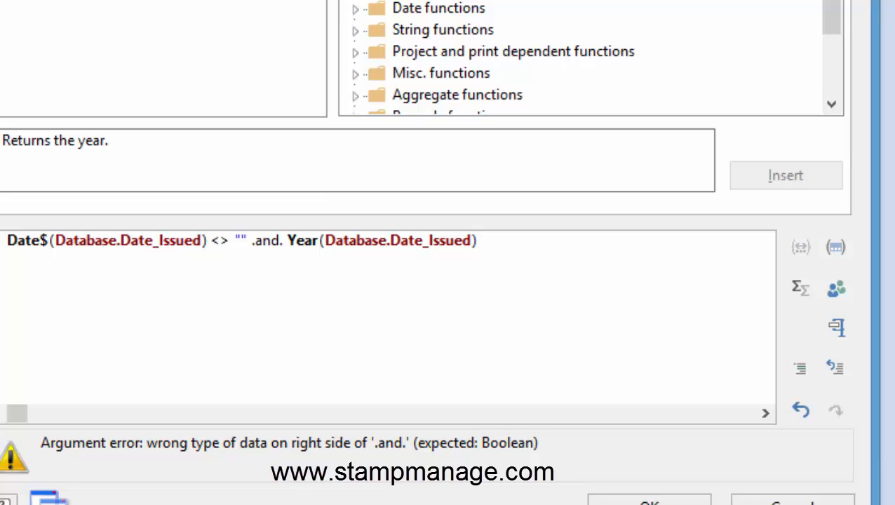
pyautogui.write('>=')
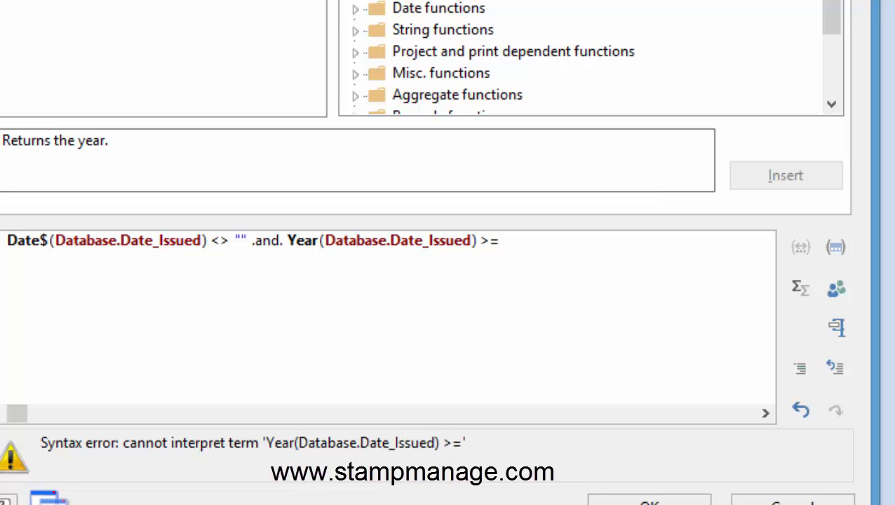
pyautogui.write(' 190')
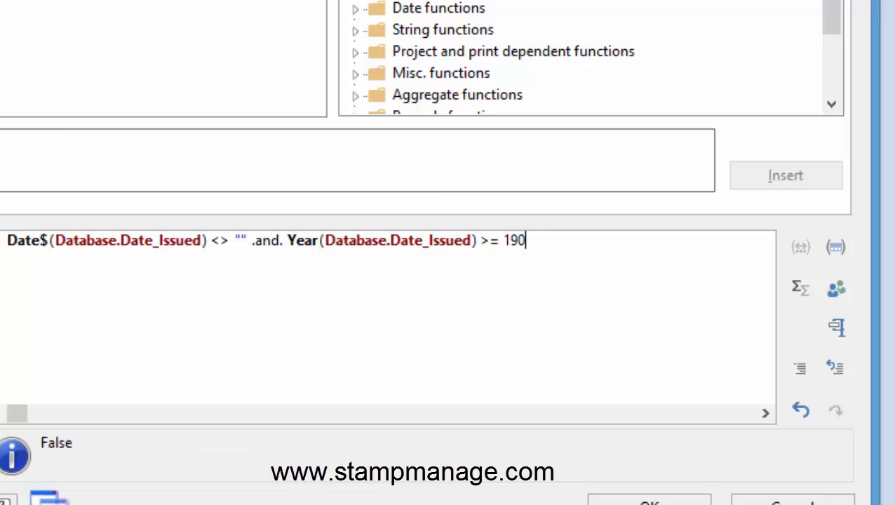
pyautogui.write('0 .and. ')
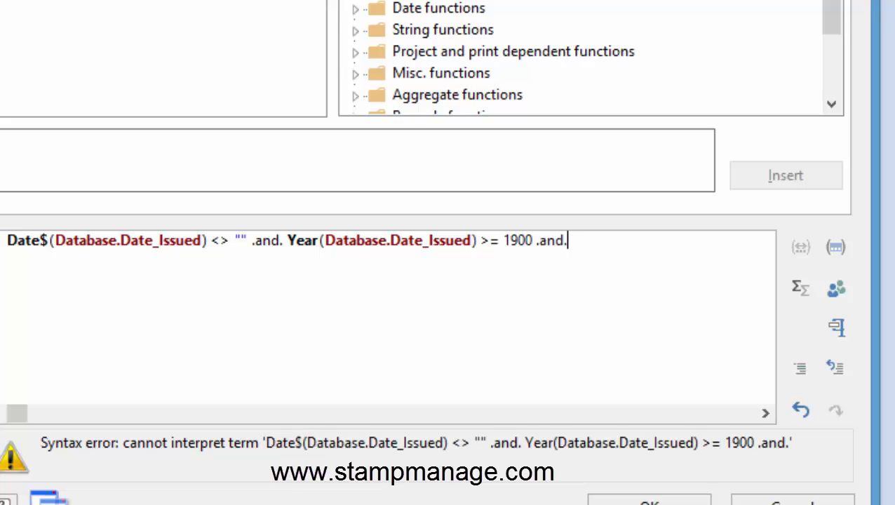
pyautogui.write('Year')
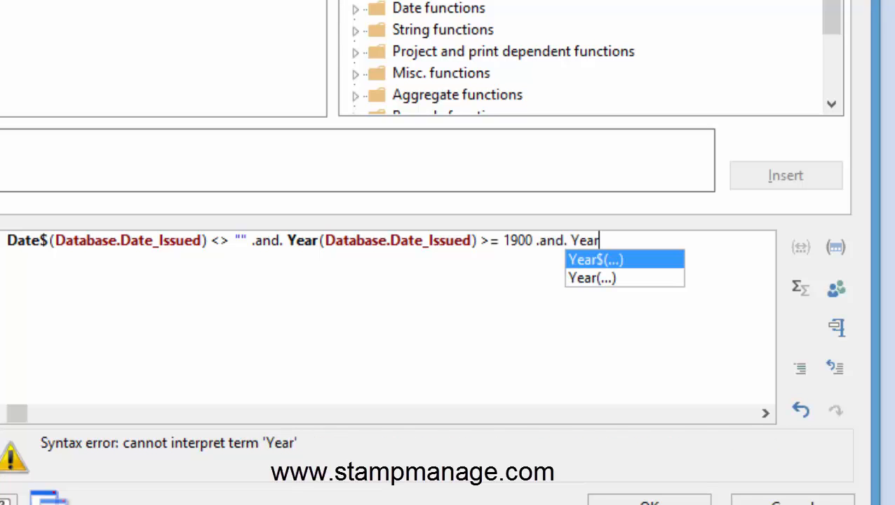
# Extend the report filter with .and. Year(Database.Date_Issued) <= 1940 and accept the filter
pyautogui.press('Down')
pyautogui.press('Return')
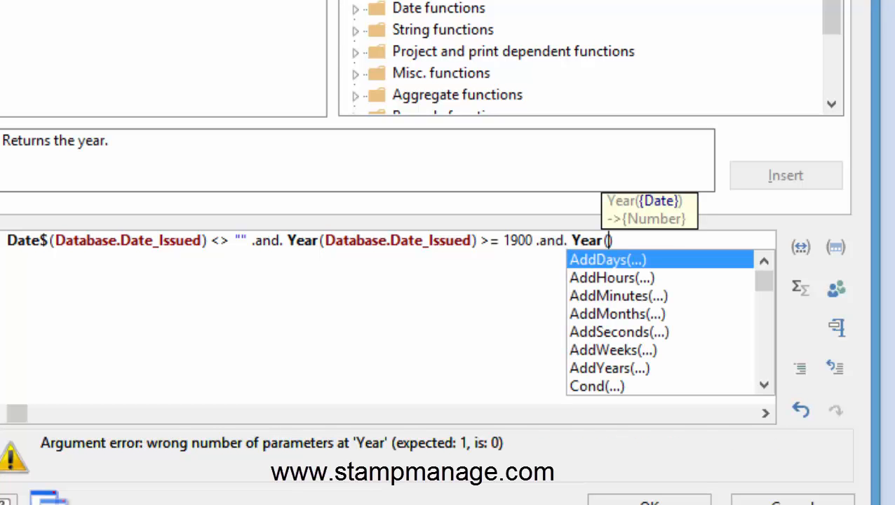
pyautogui.write('Dat')
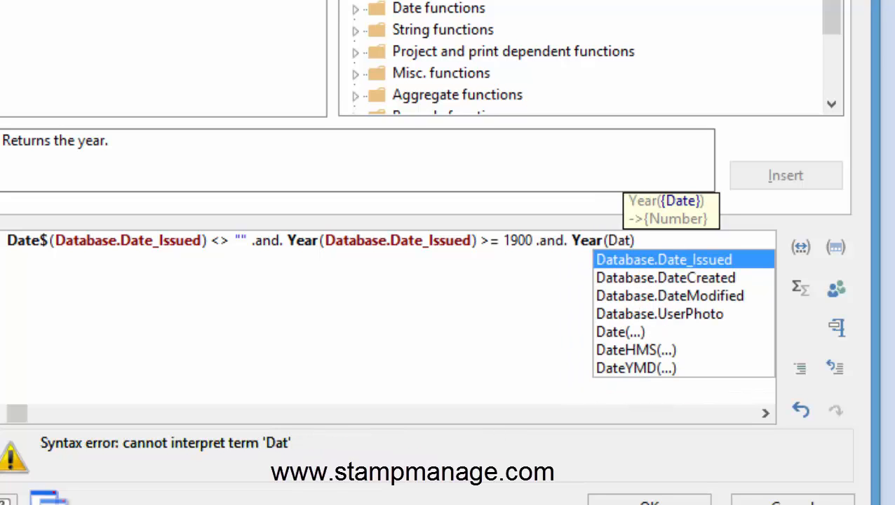
pyautogui.press('Return')
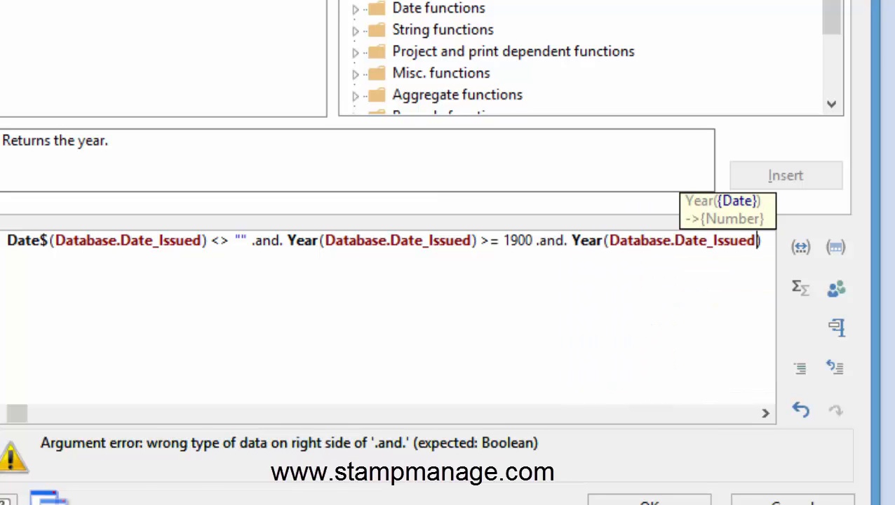
pyautogui.press('Right')
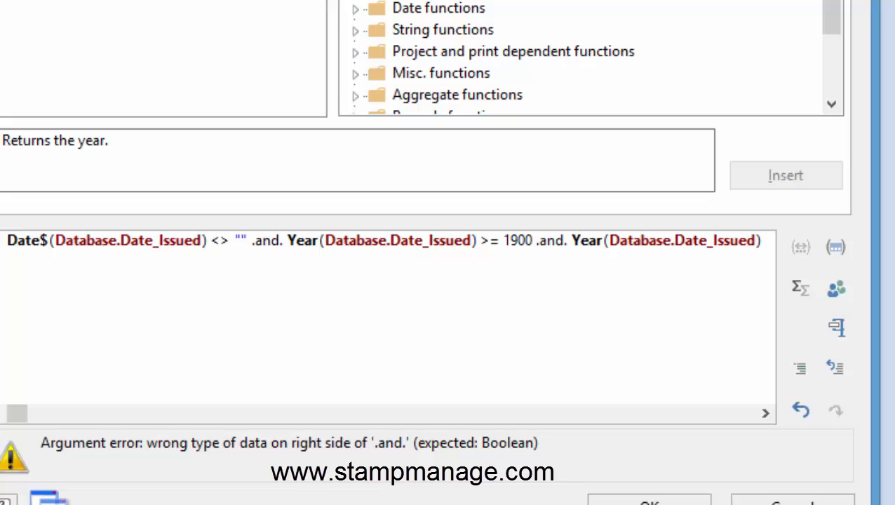
pyautogui.write('<= 19')
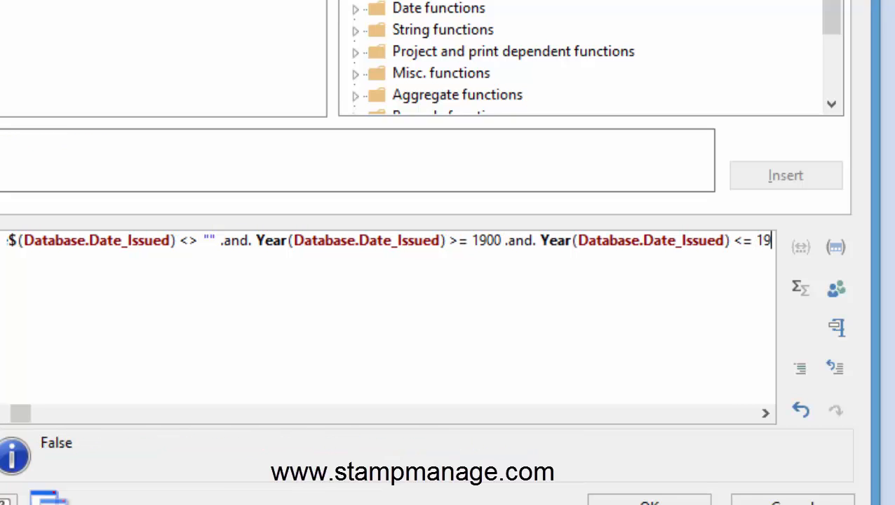
pyautogui.write('49')
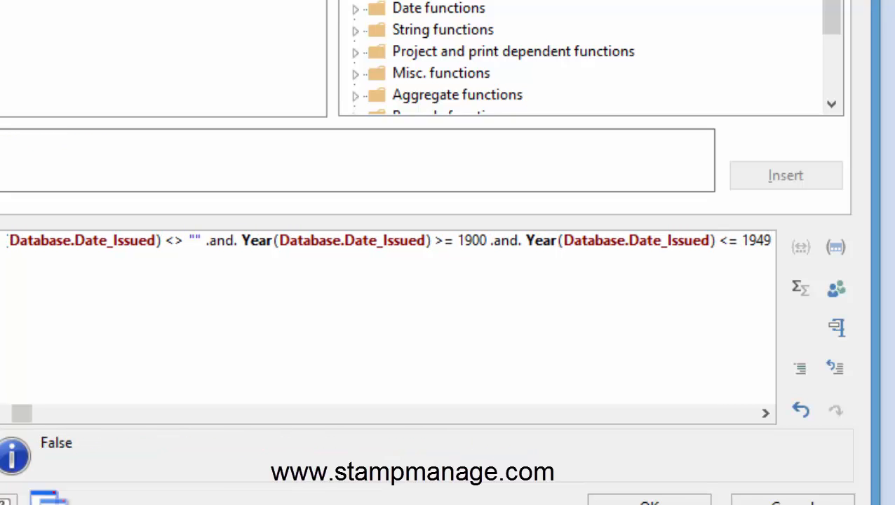
pyautogui.press('BackSpace')
pyautogui.write('0')
pyautogui.moveTo(23, 415); pyautogui.dragTo(4, 416)
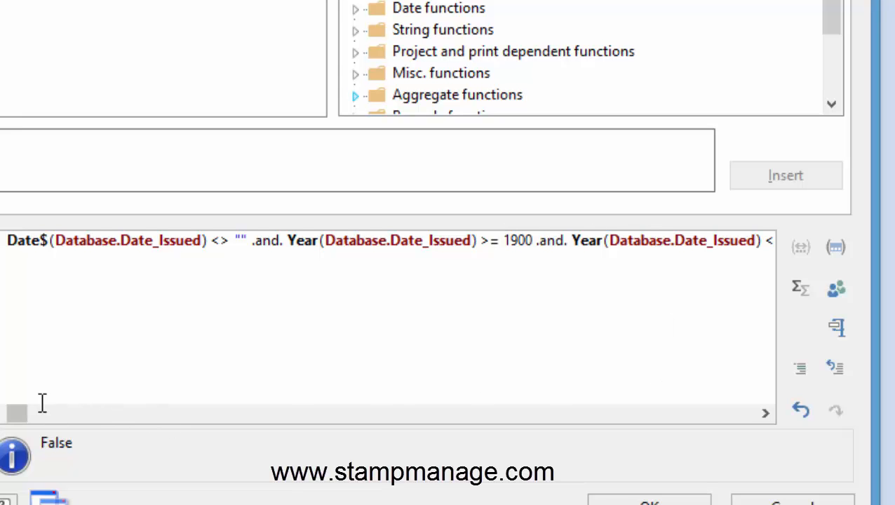
pyautogui.moveTo(16, 416); pyautogui.dragTo(34, 419)
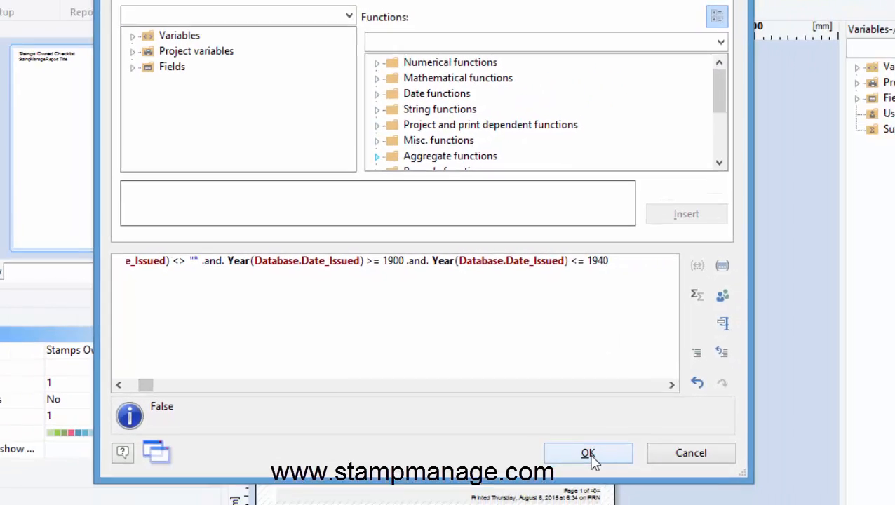
pyautogui.click(649, 502)
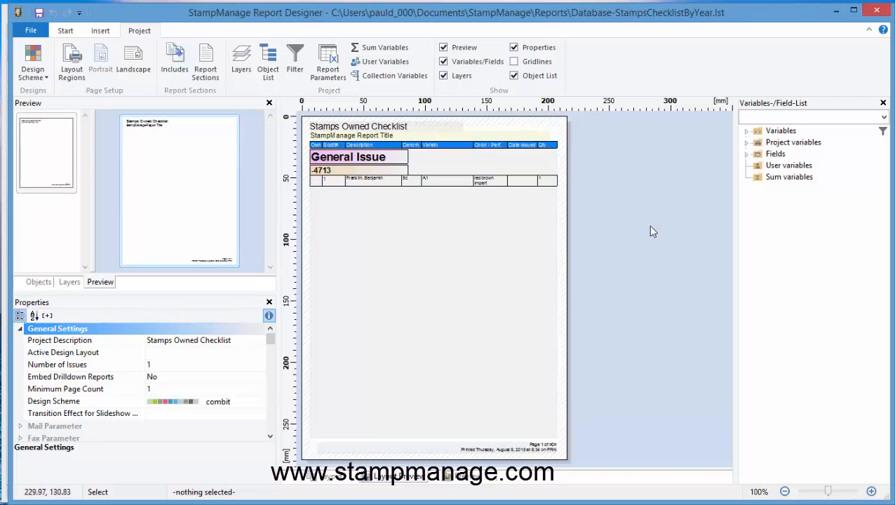
# Save the filtered report as Database-StampsChecklistByYear1900-1940 in the Reports folder and close the Report Designer
pyautogui.click(28, 30)
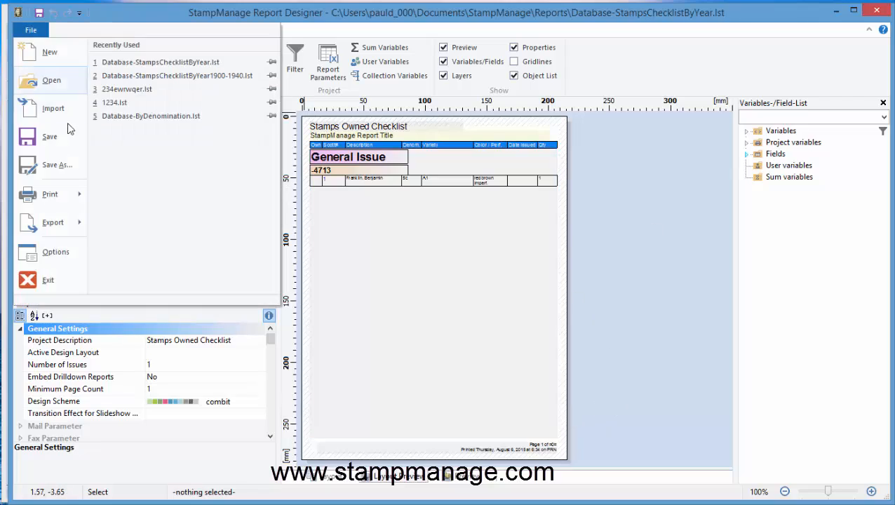
pyautogui.click(59, 165)
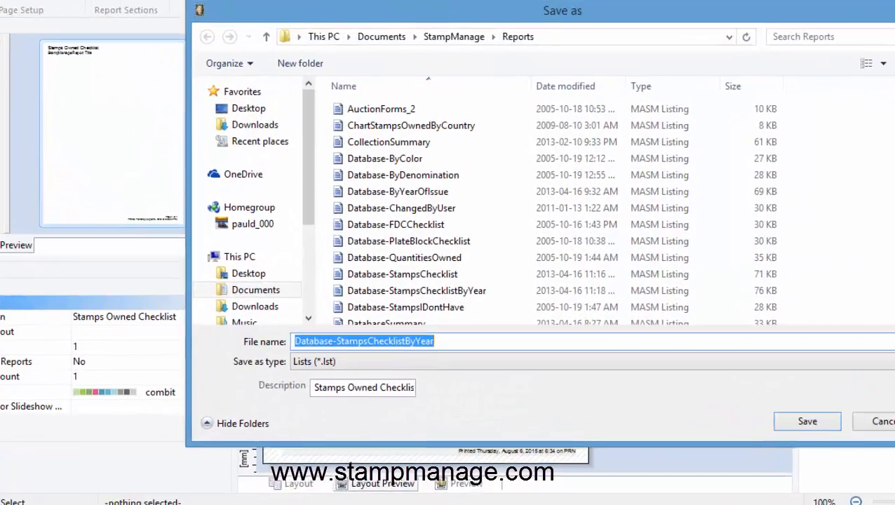
pyautogui.press('End')
pyautogui.write('19')
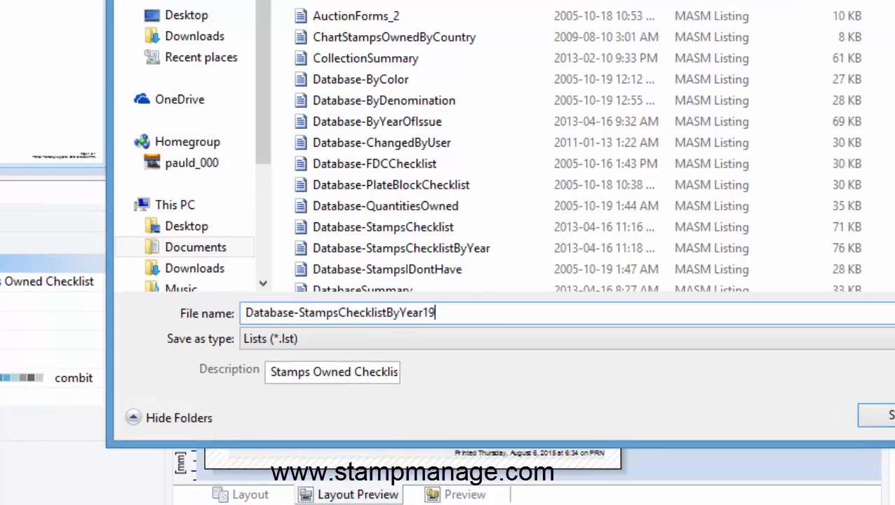
pyautogui.write('00-14')
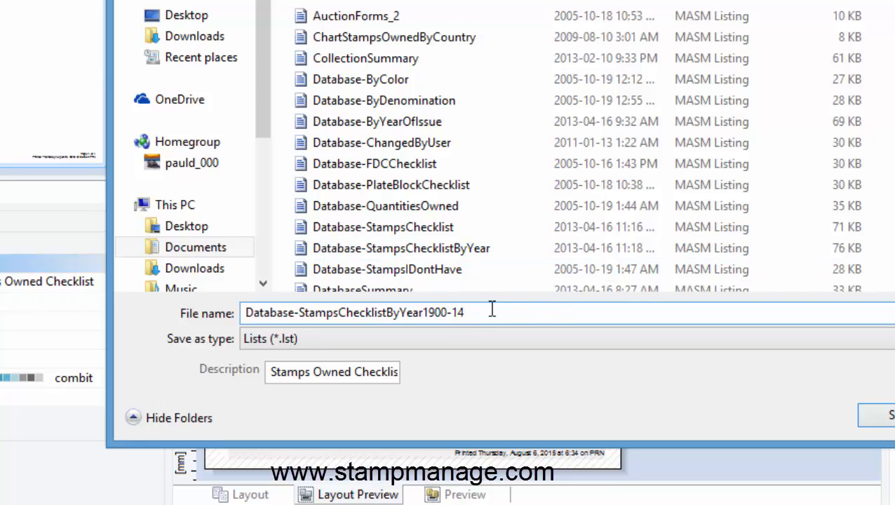
pyautogui.press('BackSpace')
pyautogui.write('940')
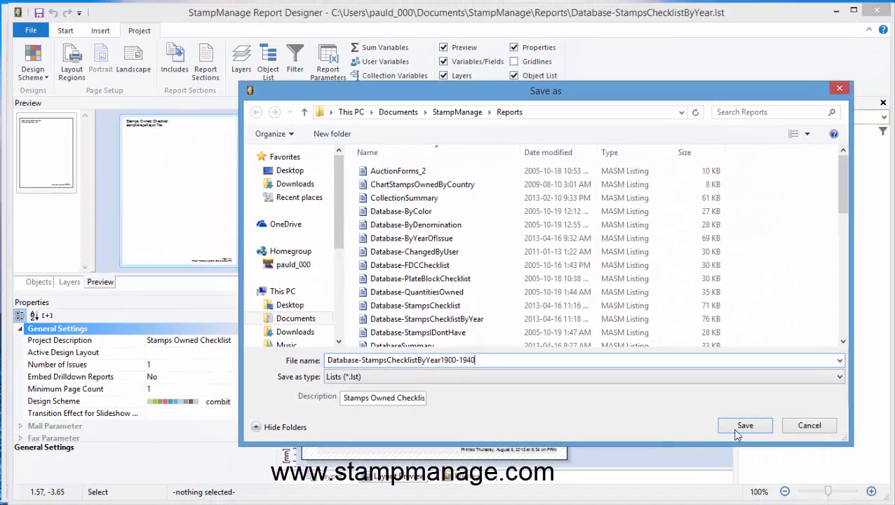
pyautogui.click(741, 426)
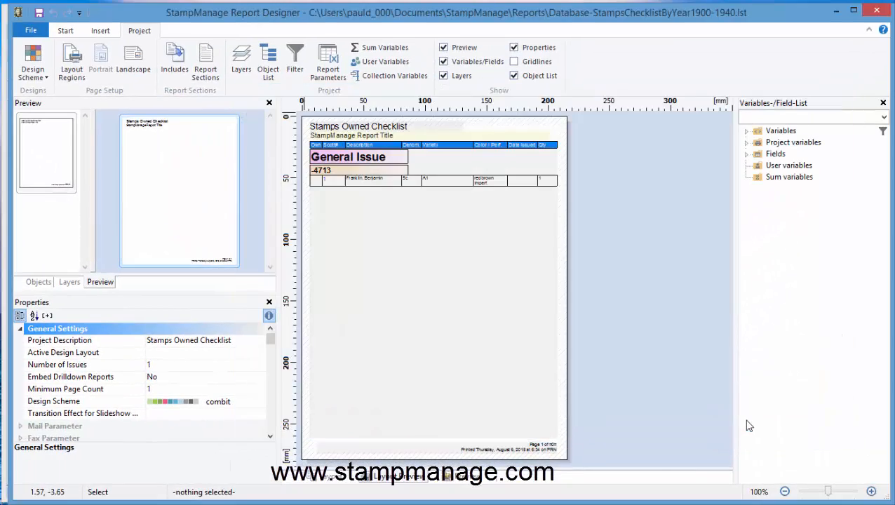
pyautogui.click(876, 11)
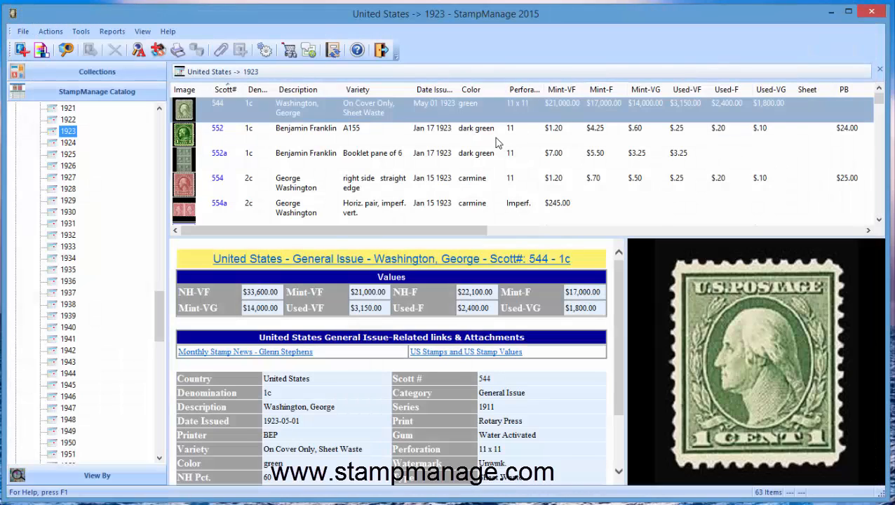
# Select United States in the StampManage Catalog and output a report for it using the Database-StampsChecklistByYear1900-1940 file
pyautogui.moveTo(159, 320); pyautogui.dragTo(177, 169)
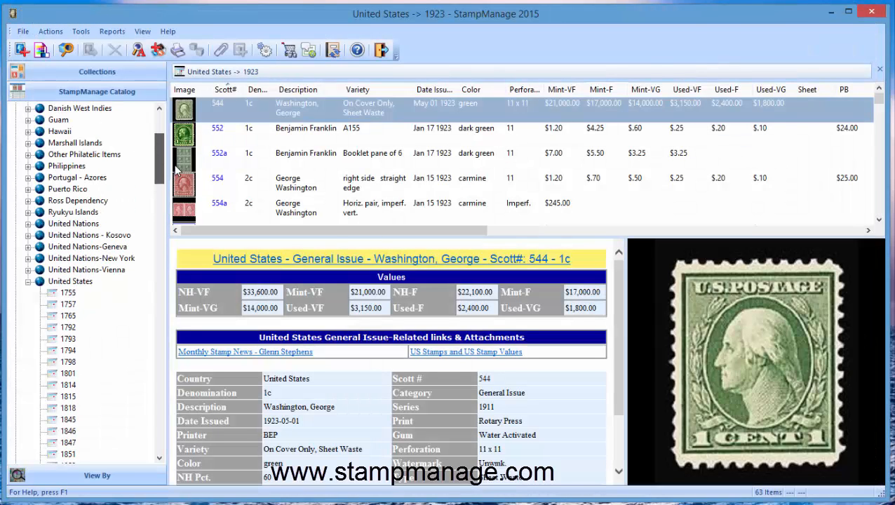
pyautogui.click(60, 282)
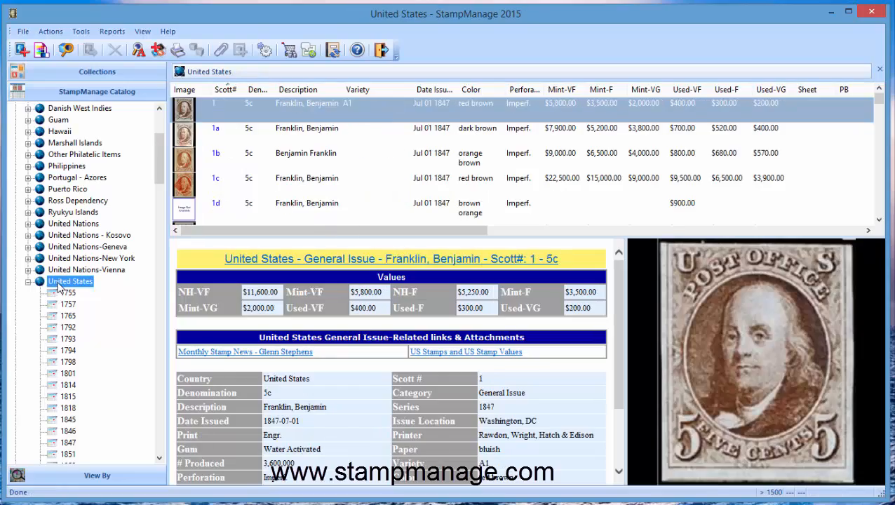
pyautogui.rightClick(60, 286)
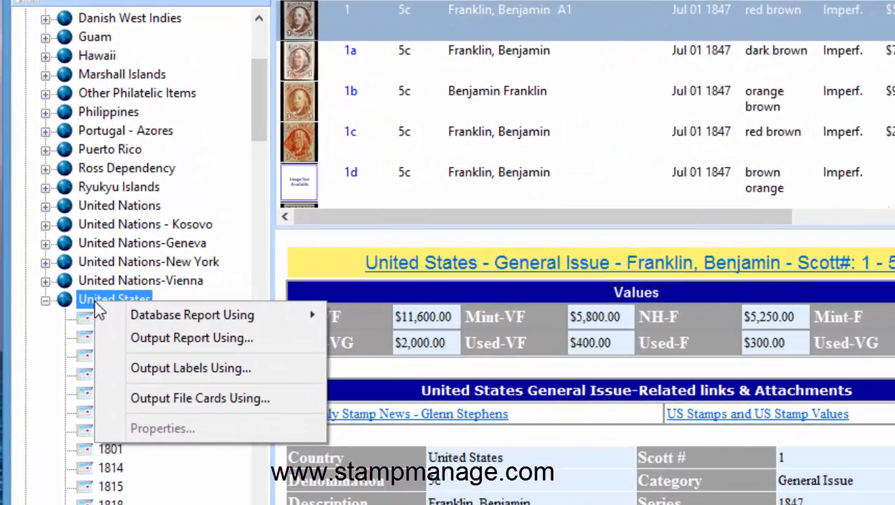
pyautogui.moveTo(177, 327)
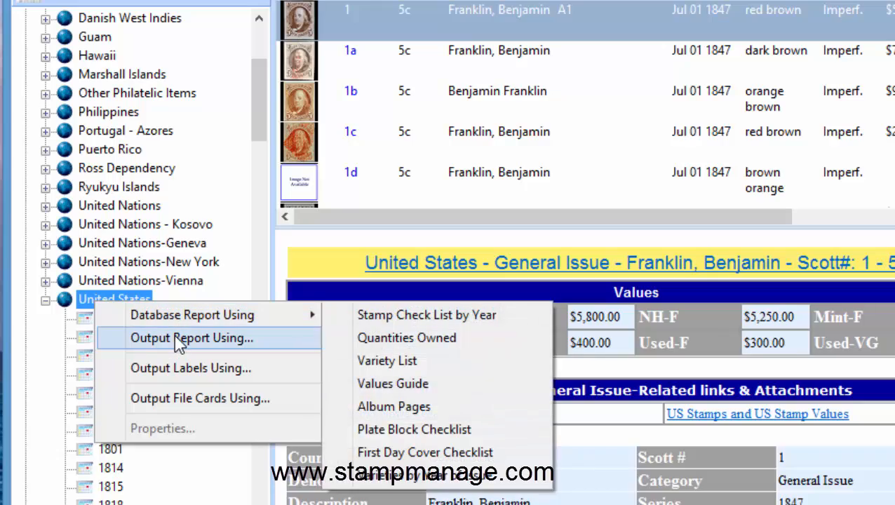
pyautogui.click(175, 337)
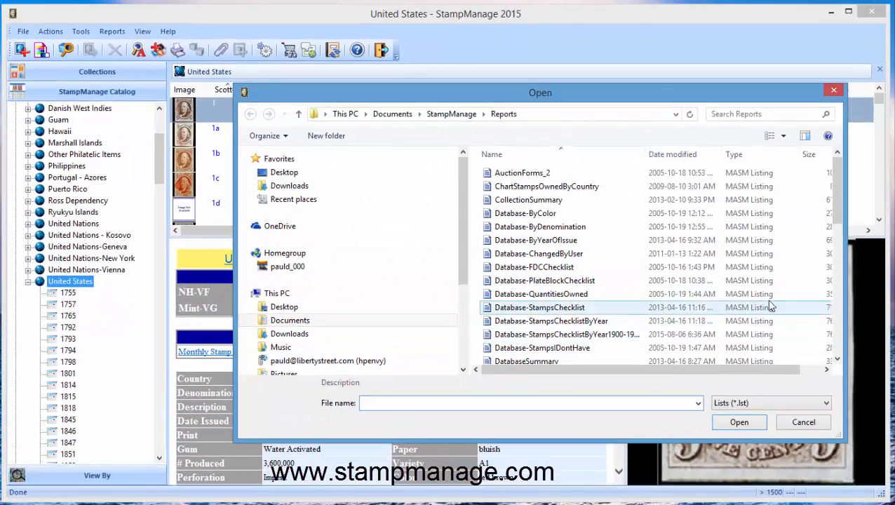
pyautogui.click(629, 336)
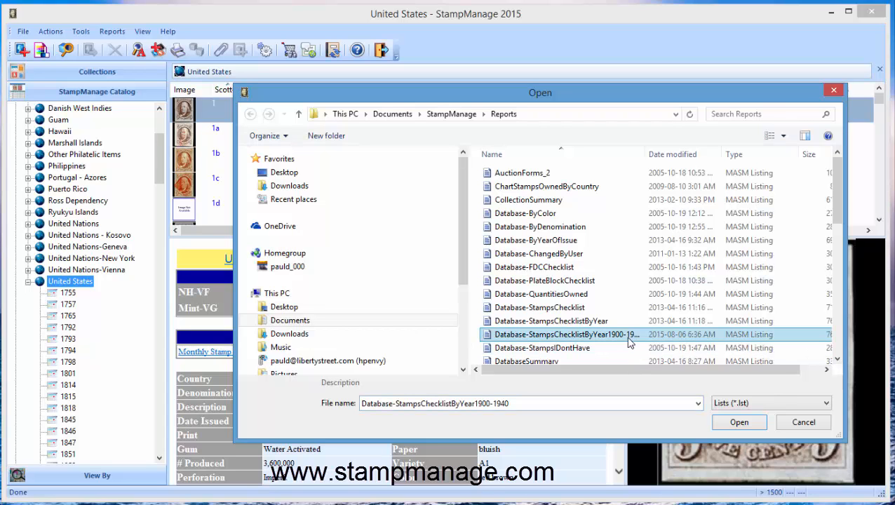
pyautogui.click(731, 424)
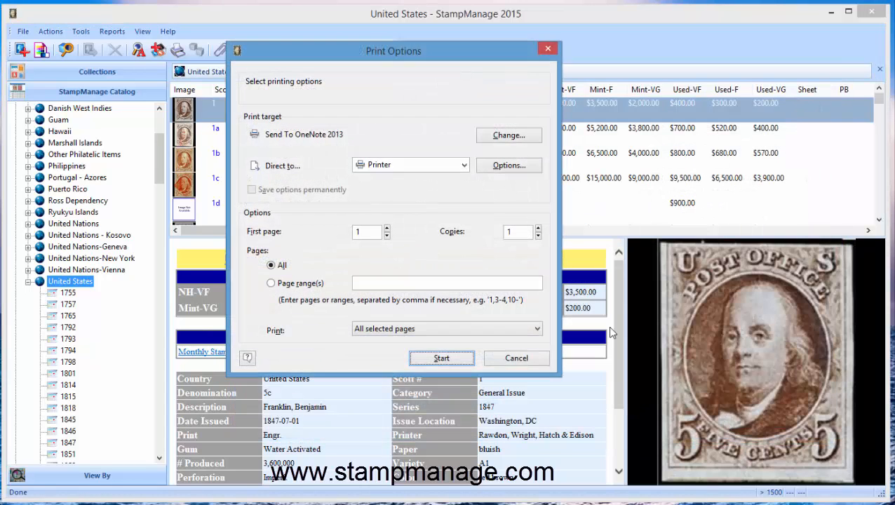
# Direct the report output to Preview and start generating all pages
pyautogui.click(464, 165)
pyautogui.click(403, 190)
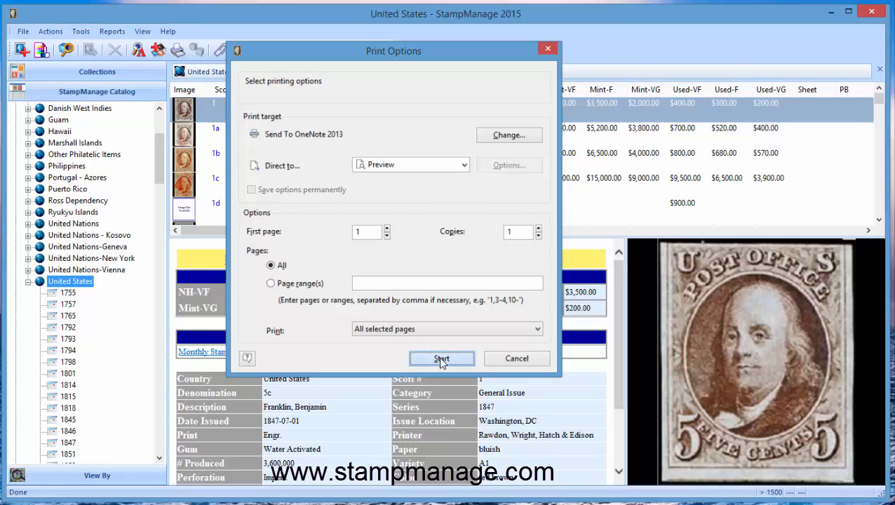
pyautogui.click(441, 359)
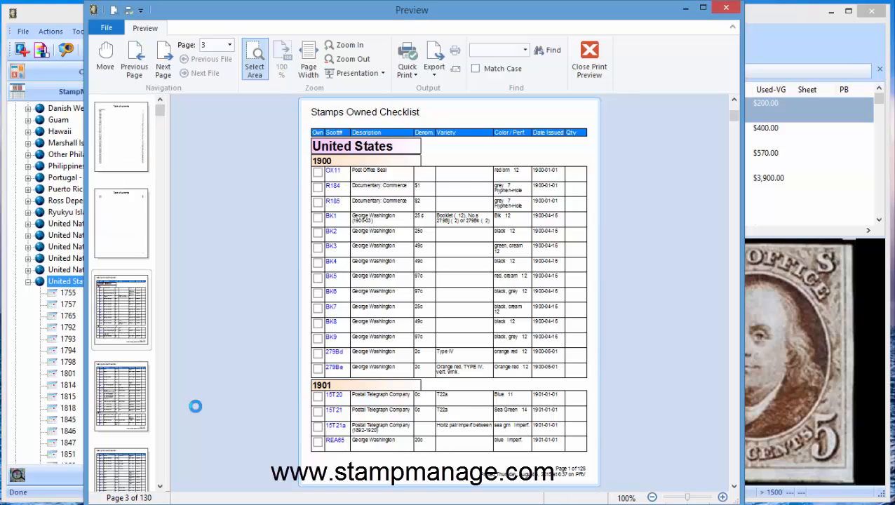
# Go to the table of contents in the preview, jump to the 1922 section, and close the print preview
pyautogui.click(114, 150)
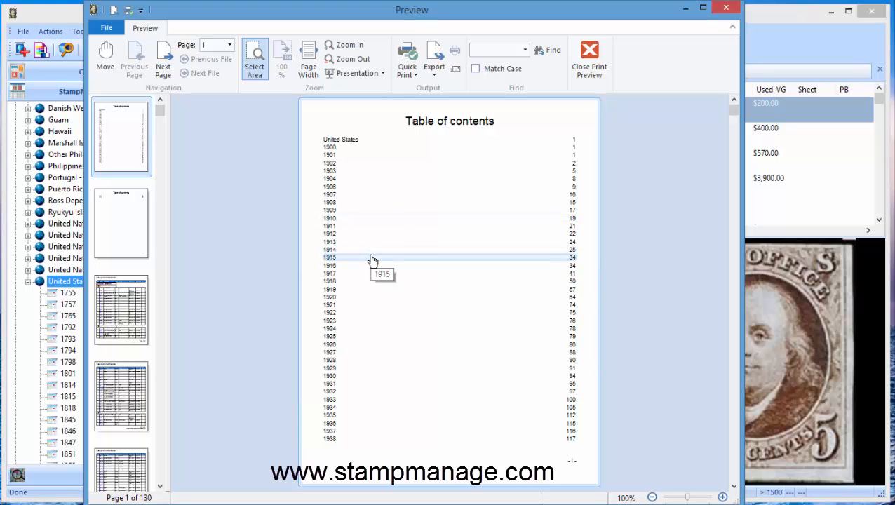
pyautogui.click(341, 316)
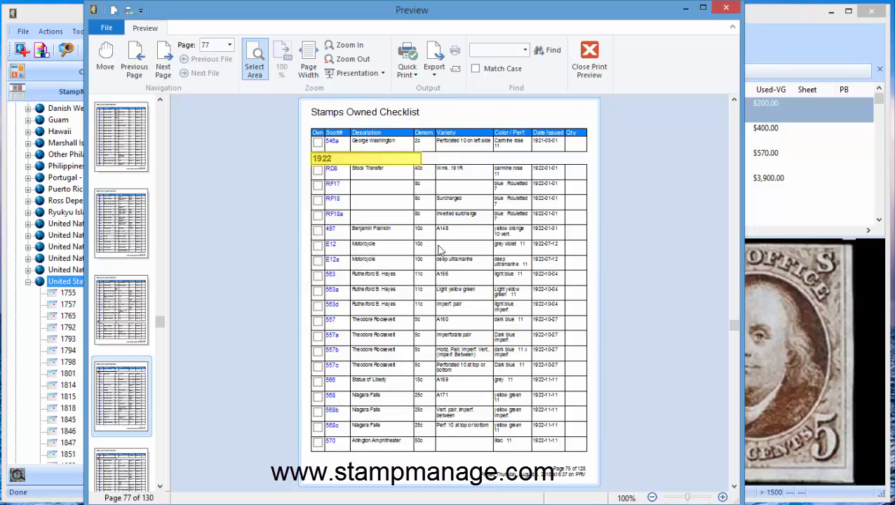
pyautogui.click(591, 51)
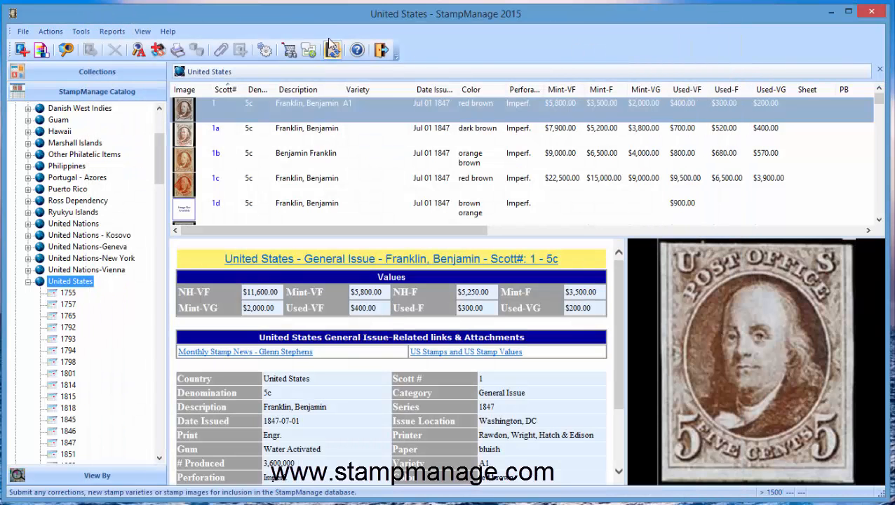
pyautogui.click(168, 31)
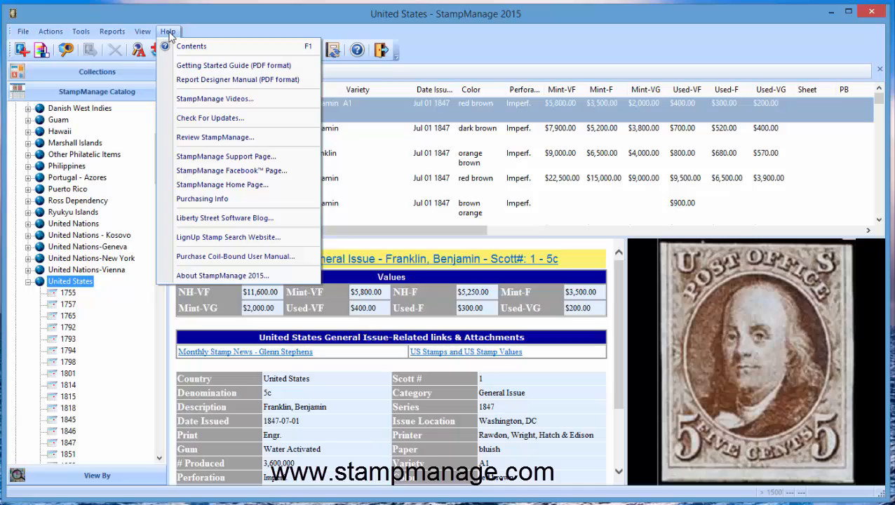